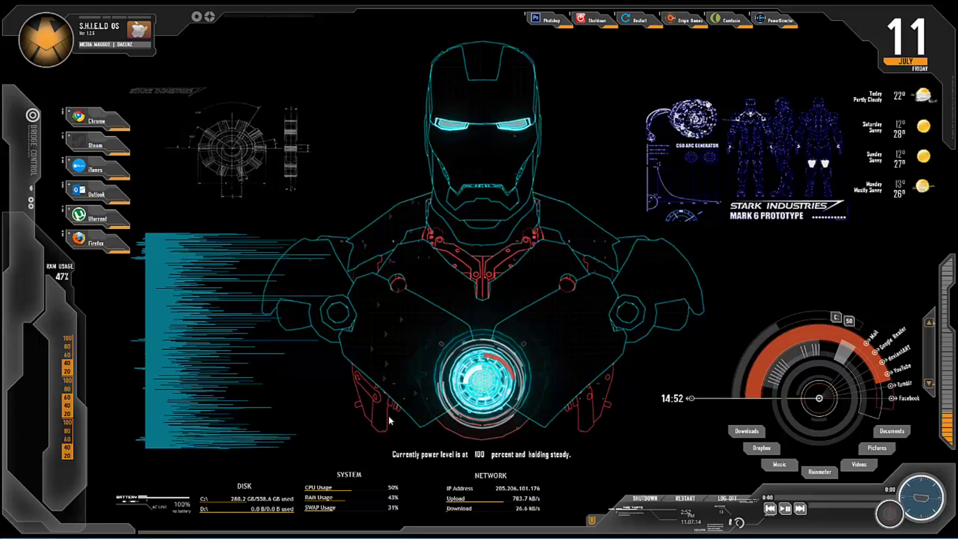
left_click(71, 533)
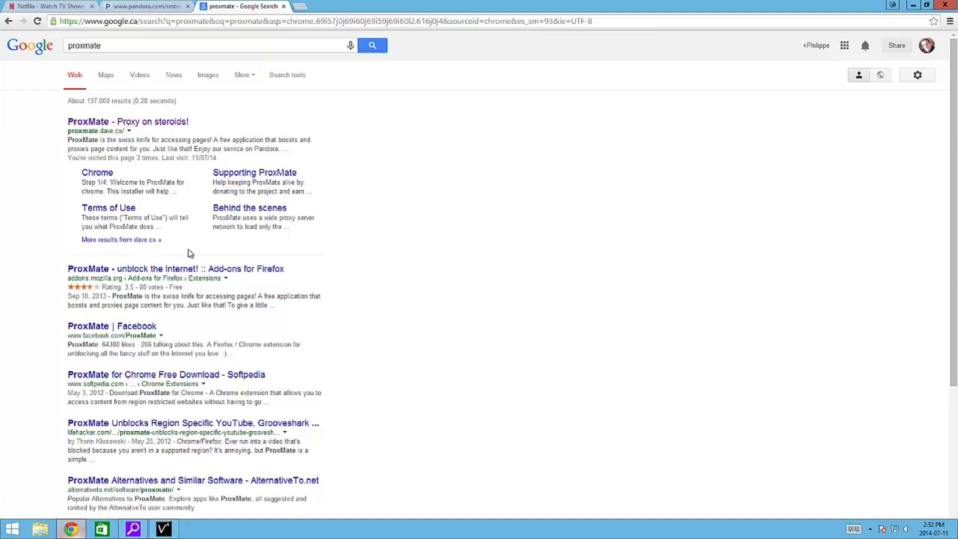
left_click(39, 5)
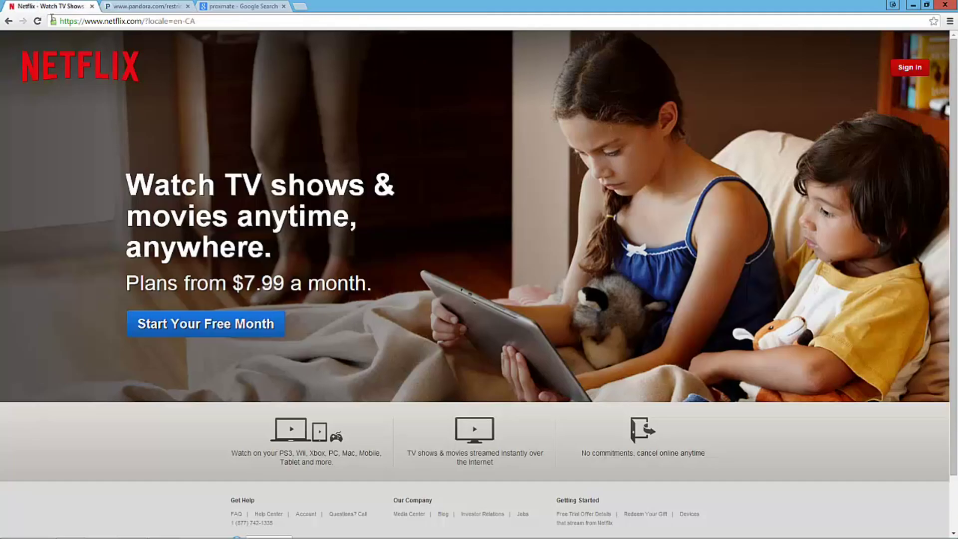
left_click_drag(184, 21, 225, 21)
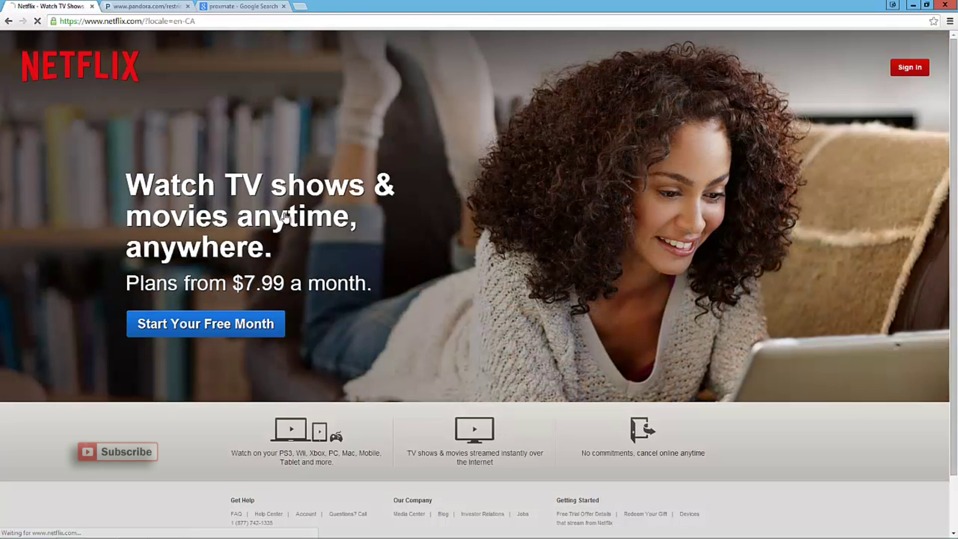
left_click(275, 222)
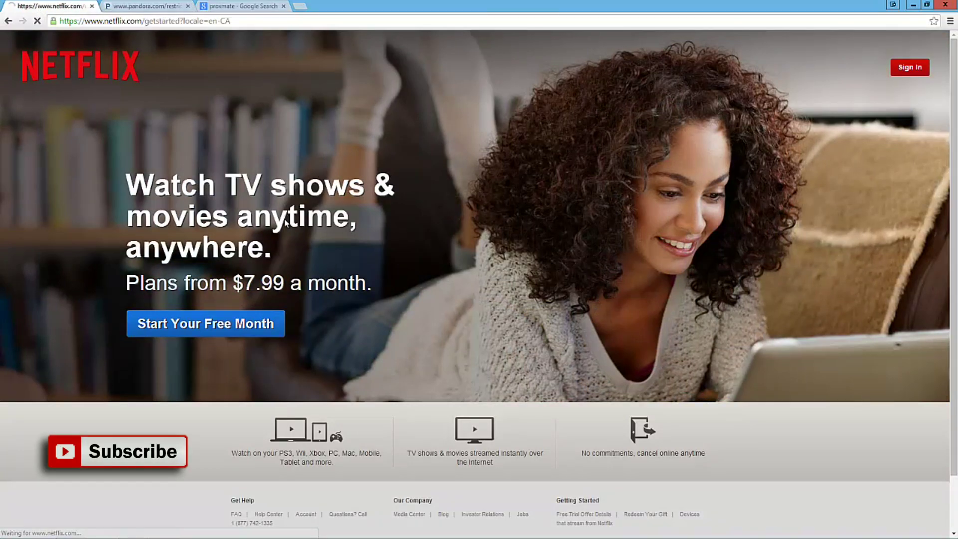
left_click(10, 23)
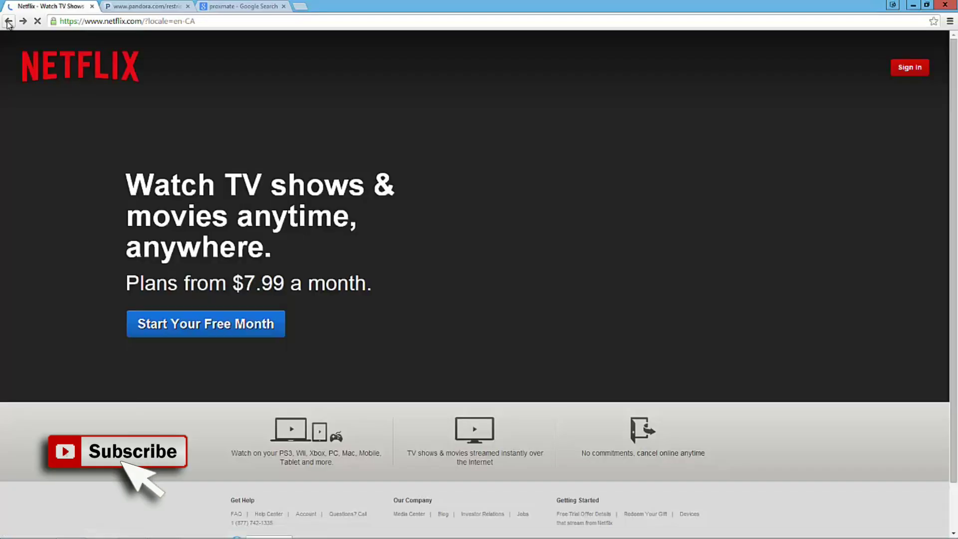
left_click(150, 6)
left_click_drag(296, 84, 452, 99)
left_click(451, 108)
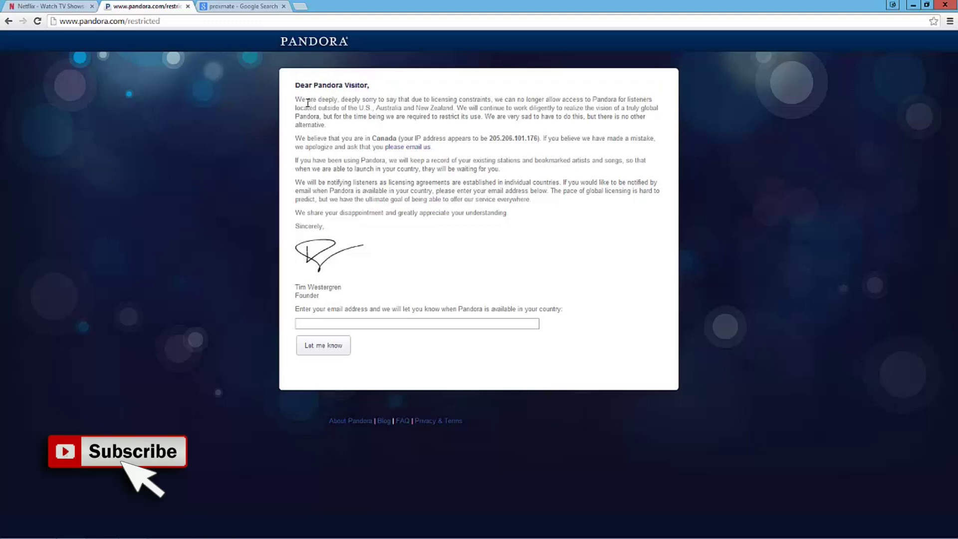
left_click_drag(308, 103, 298, 88)
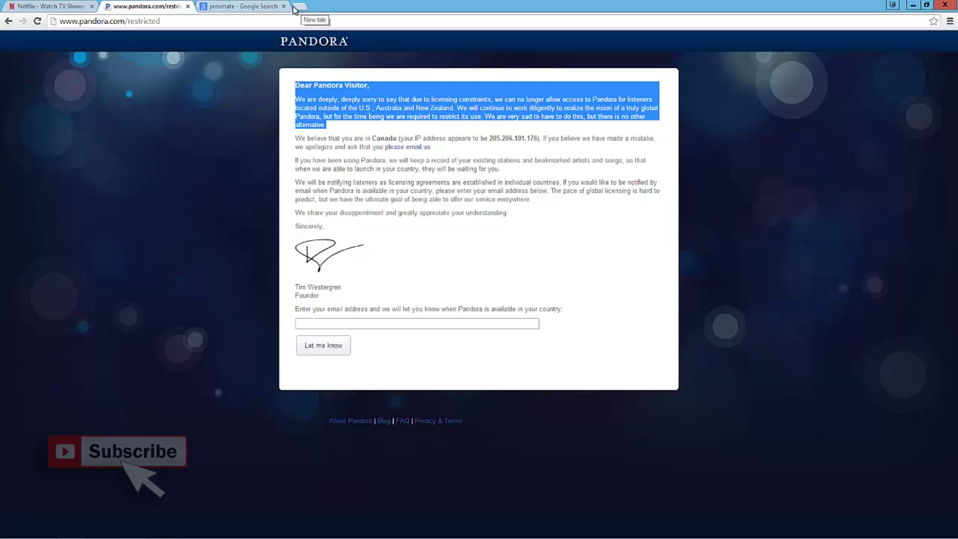
key("ctrl+Tab")
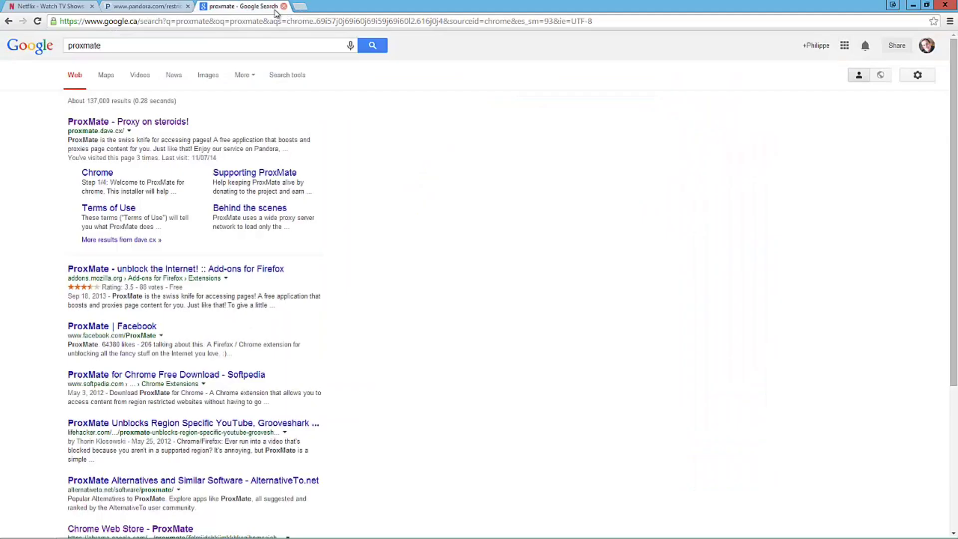
left_click(132, 6)
left_click(38, 5)
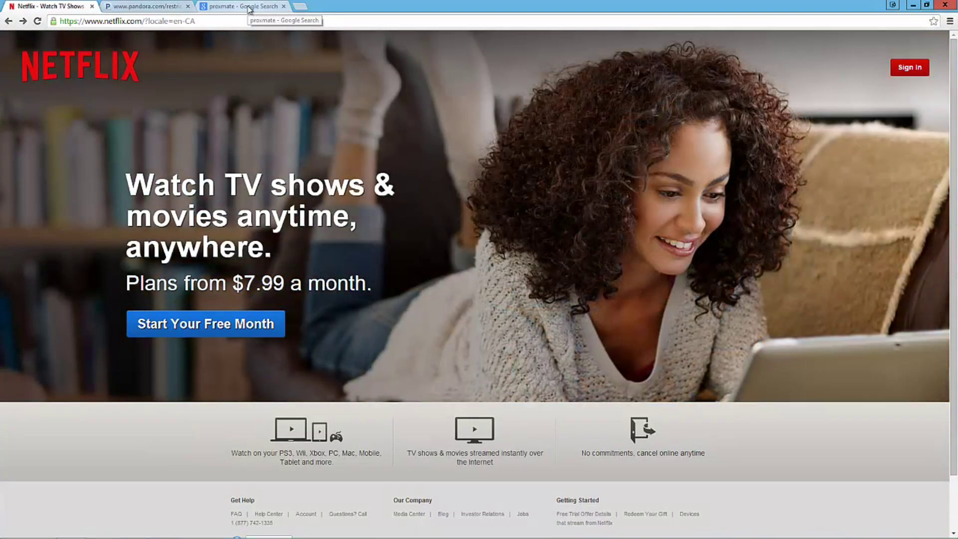
left_click(249, 7)
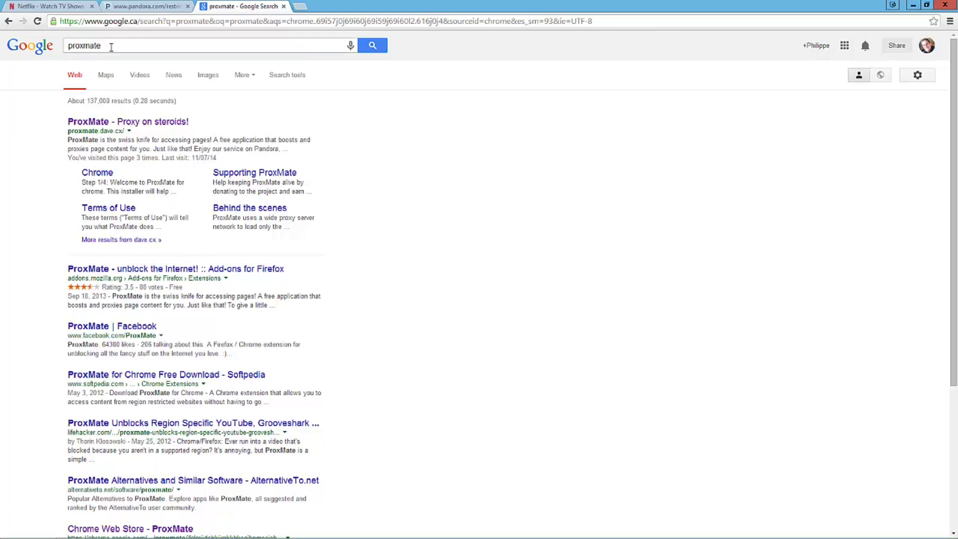
left_click(146, 124)
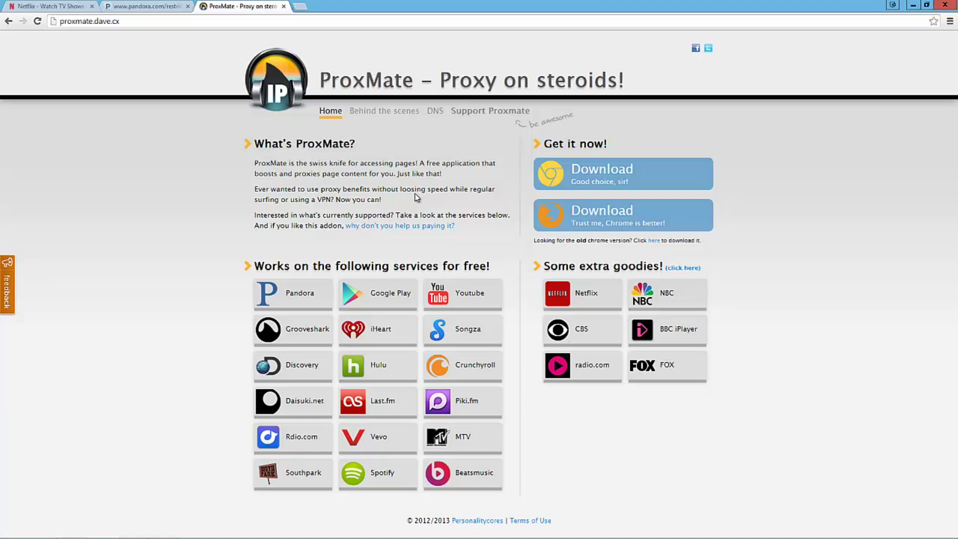
- Follow proxmate.me's Chrome download link to ProxMate's Chrome Web Store listing
left_click(614, 172)
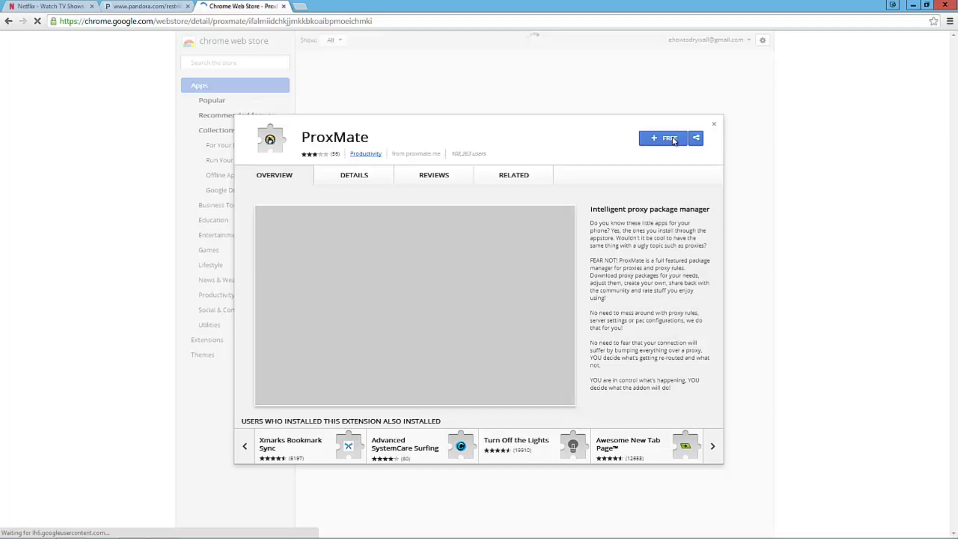
- Add ProxMate to Chrome from the Web Store and confirm the extension install
left_click(669, 142)
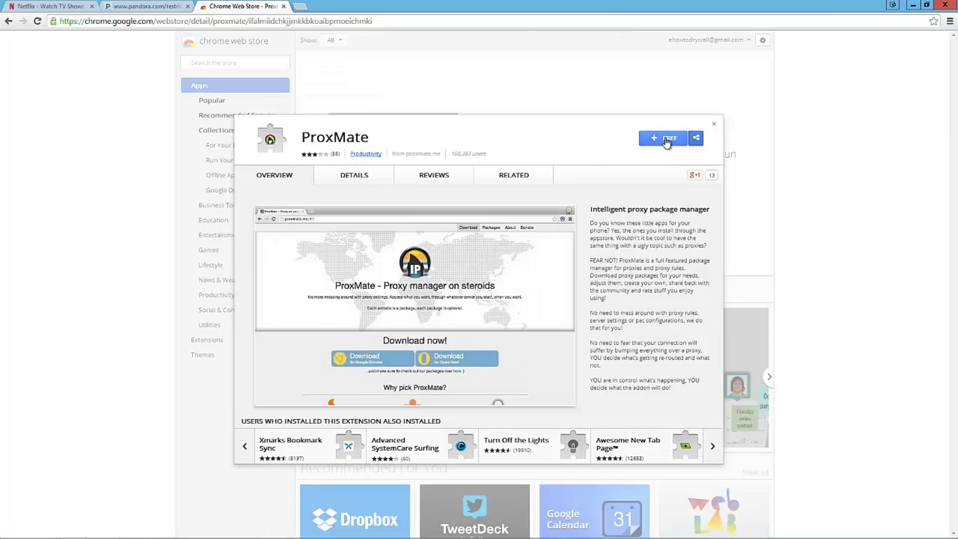
left_click(667, 143)
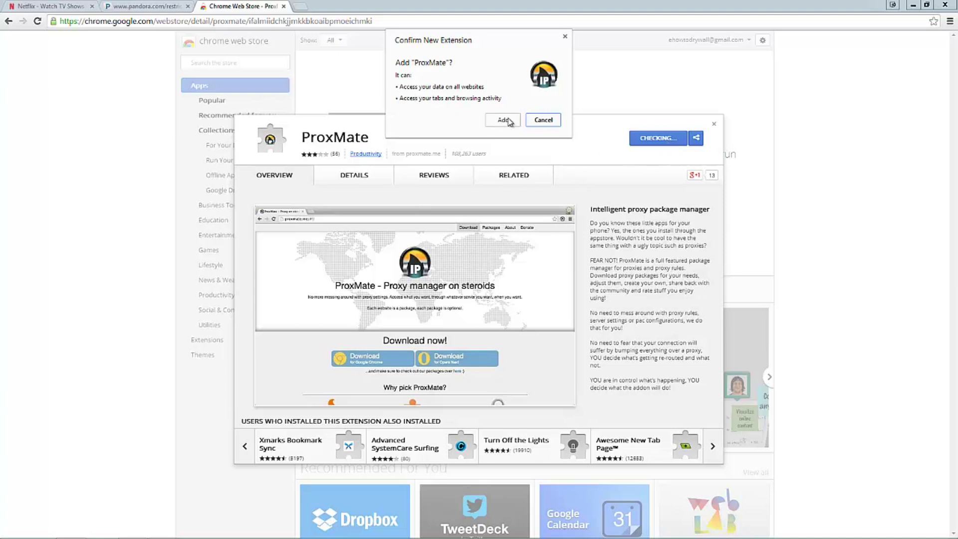
left_click(504, 120)
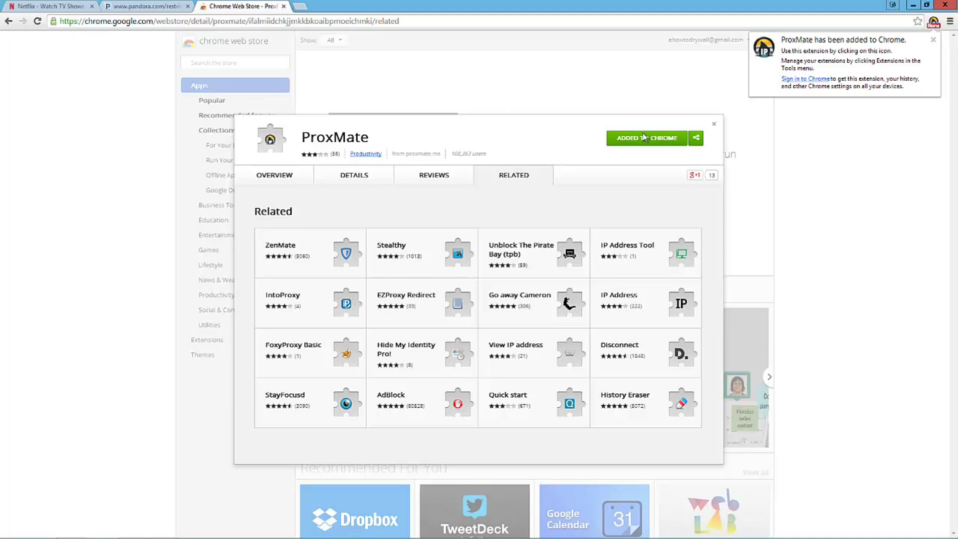
- Dismiss the added-to-Chrome notice and close the Web Store page to return to Pandora
left_click(855, 122)
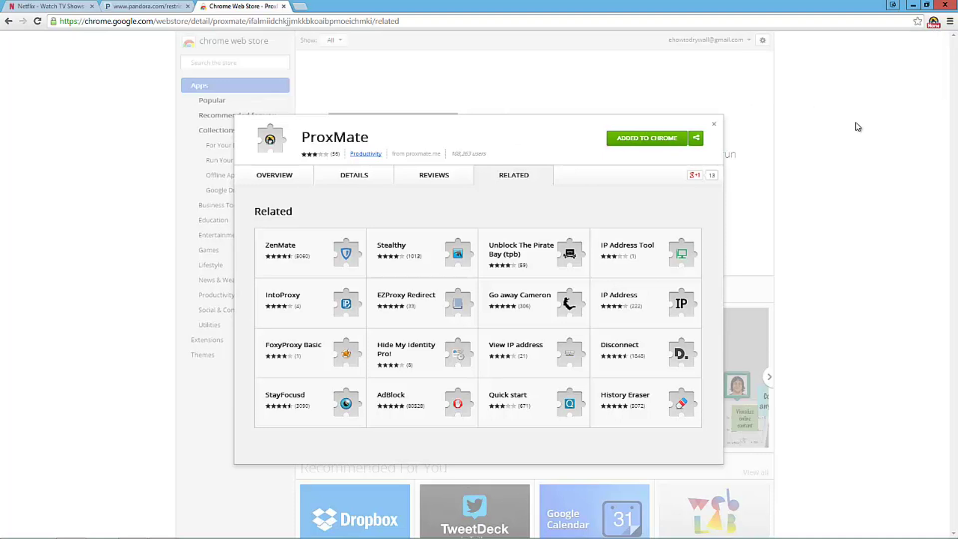
left_click(747, 125)
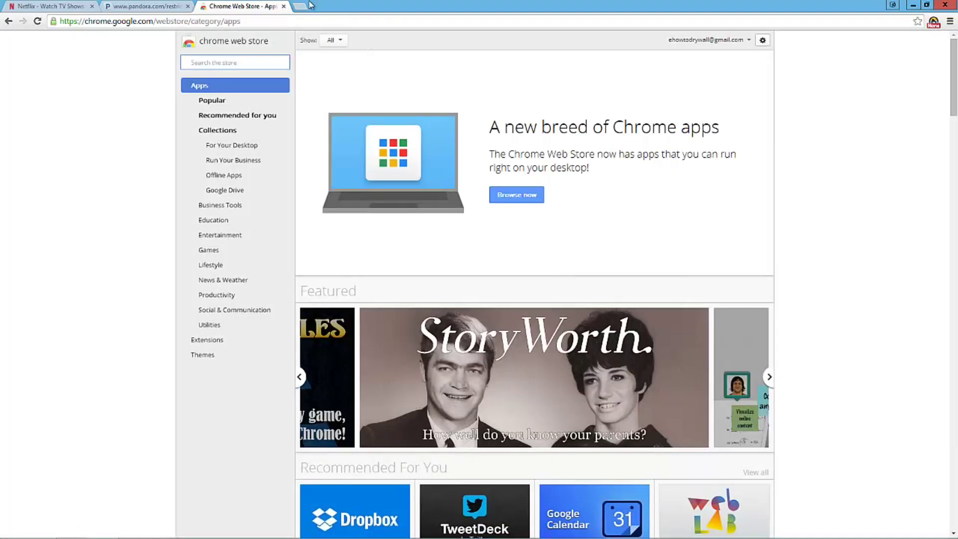
left_click(284, 6)
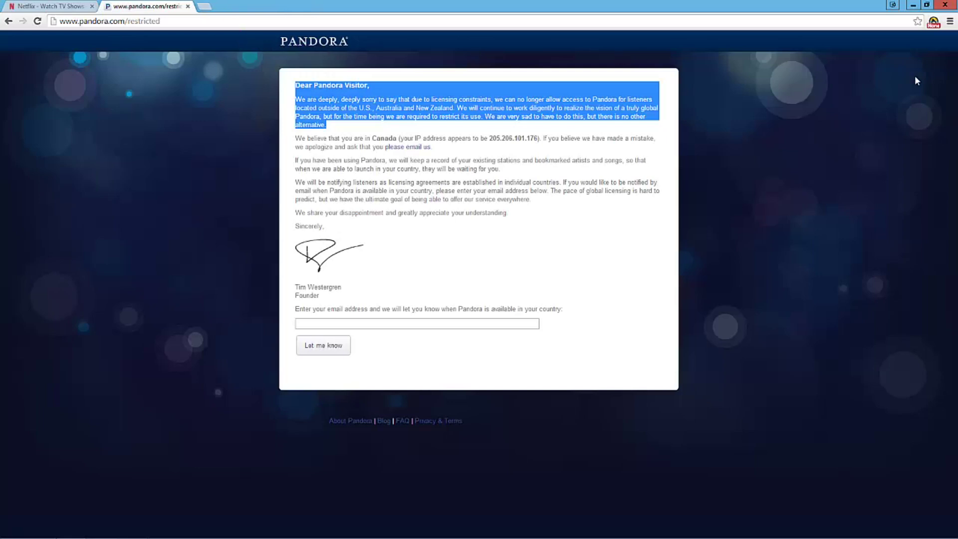
- From the ProxMate toolbar menu, showing no packages, choose Install new Packages
left_click(935, 23)
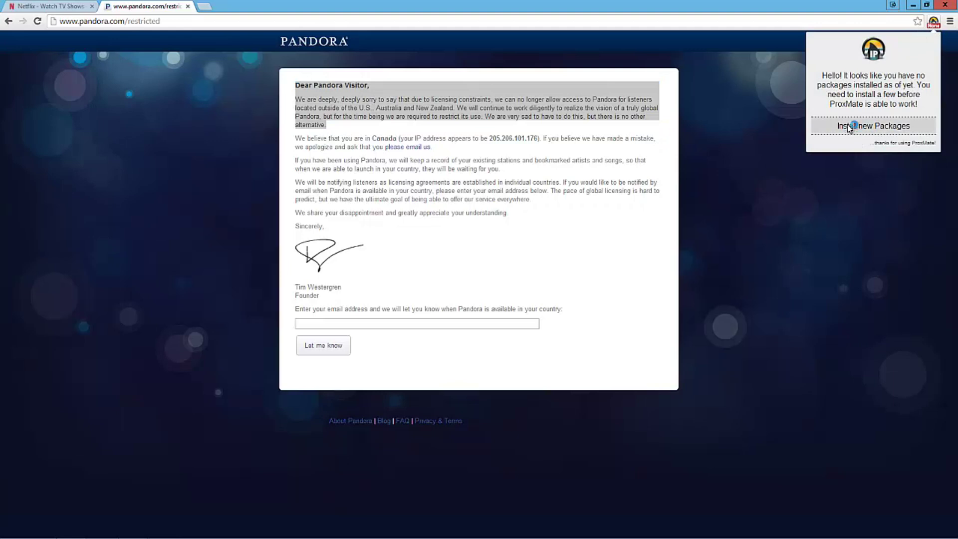
left_click(850, 127)
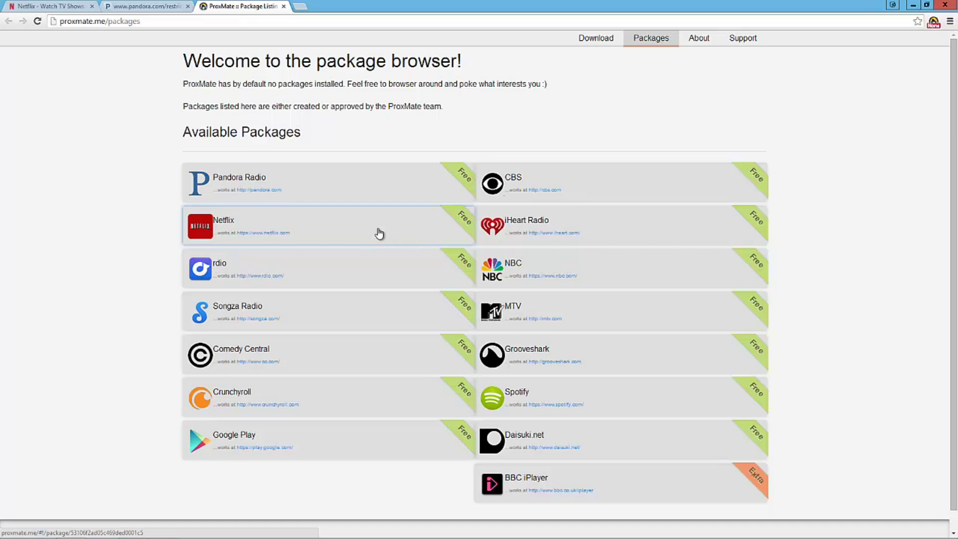
- Add the Netflix and Pandora Radio packages to ProxMate, then return to the Netflix tab
left_click(310, 233)
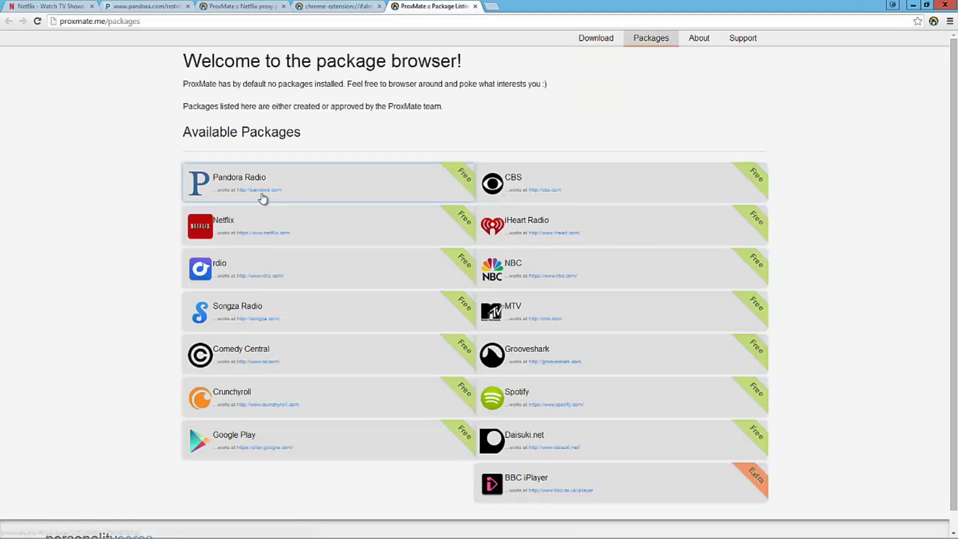
left_click(278, 185)
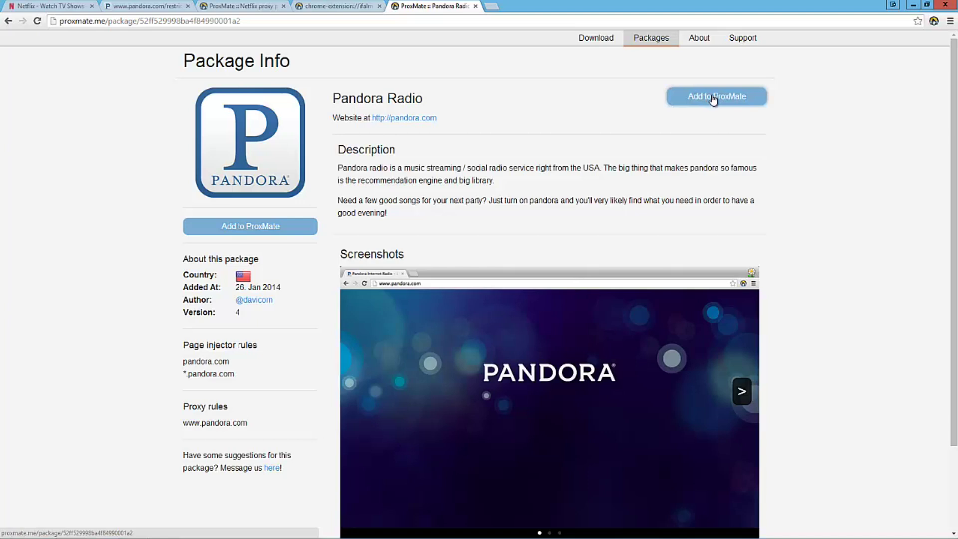
left_click(714, 99)
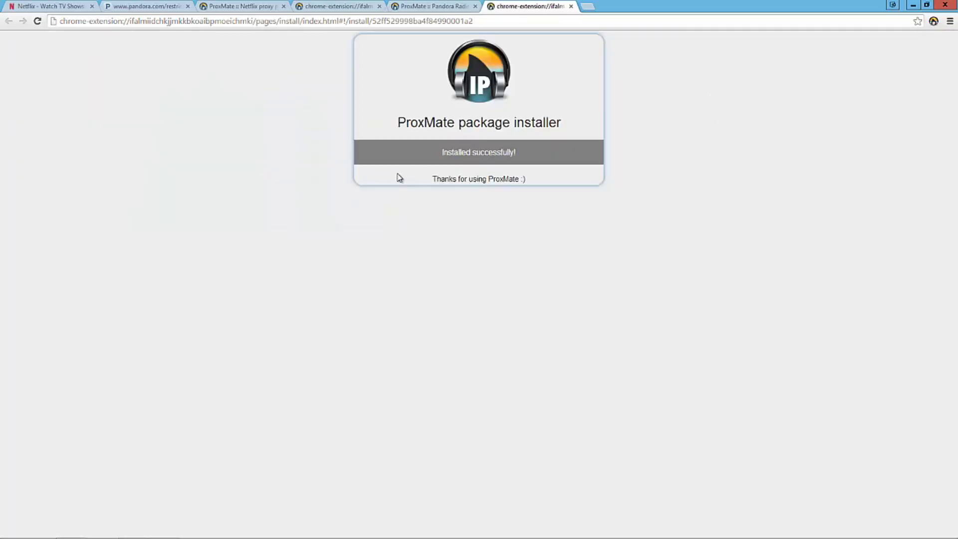
left_click(64, 6)
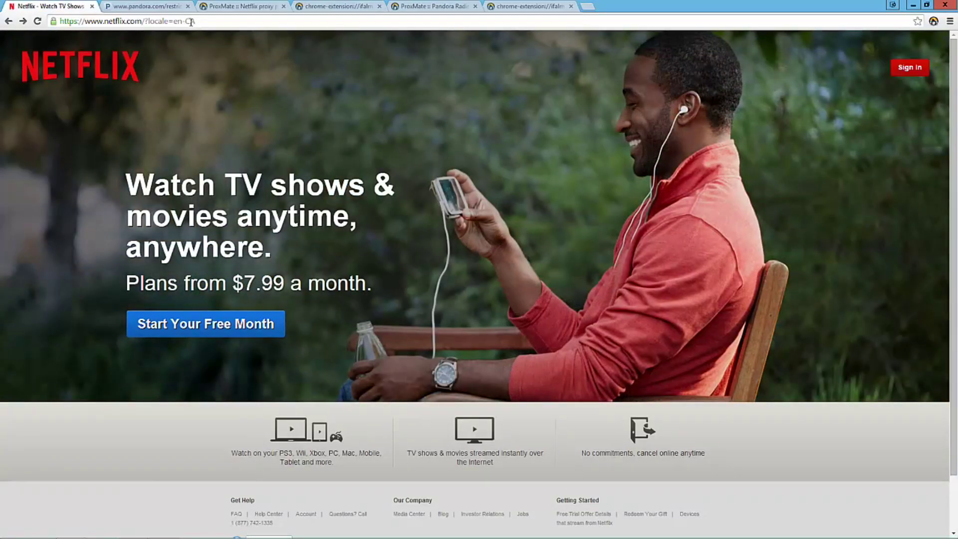
- Reload Netflix so its address locale changes from CA to en-US, then switch to Pandora
double_click(190, 21)
right_click(161, 432)
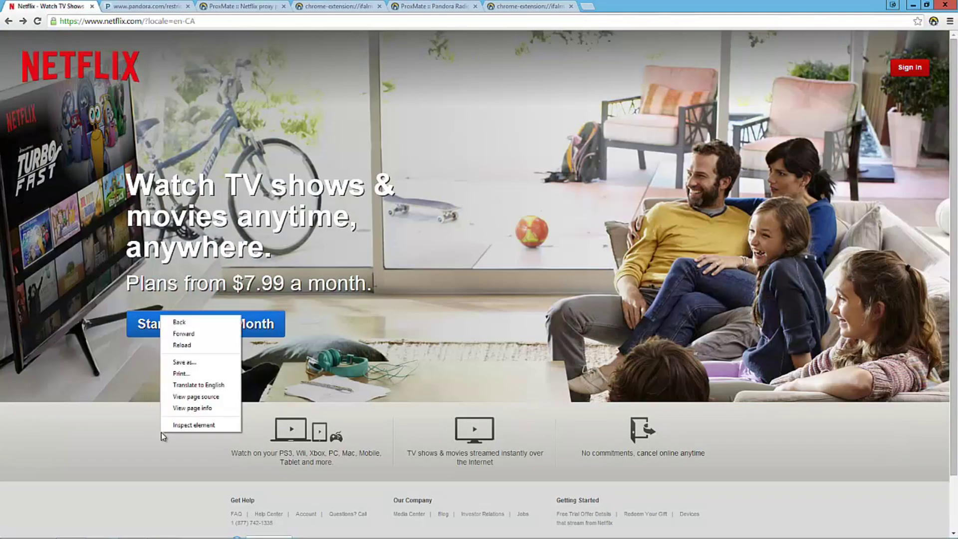
left_click(202, 359)
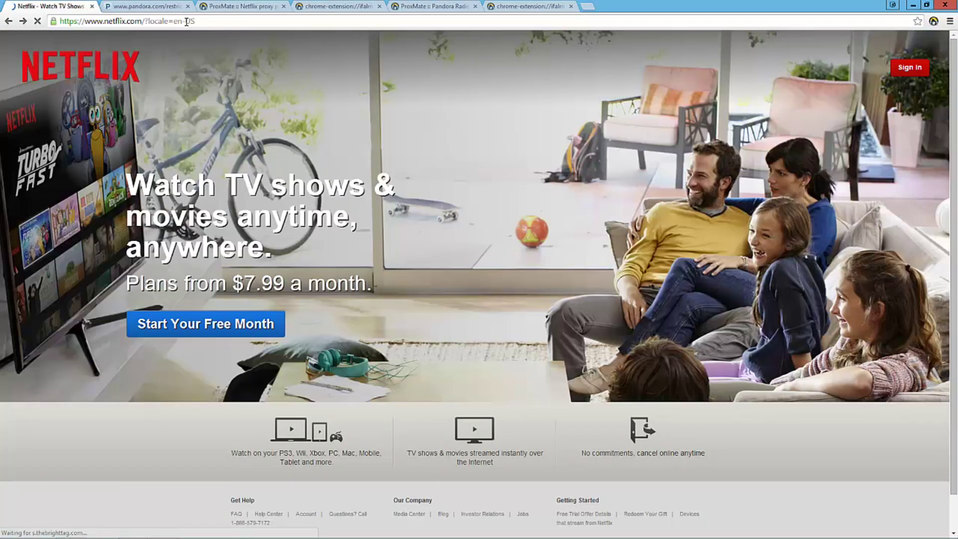
double_click(190, 21)
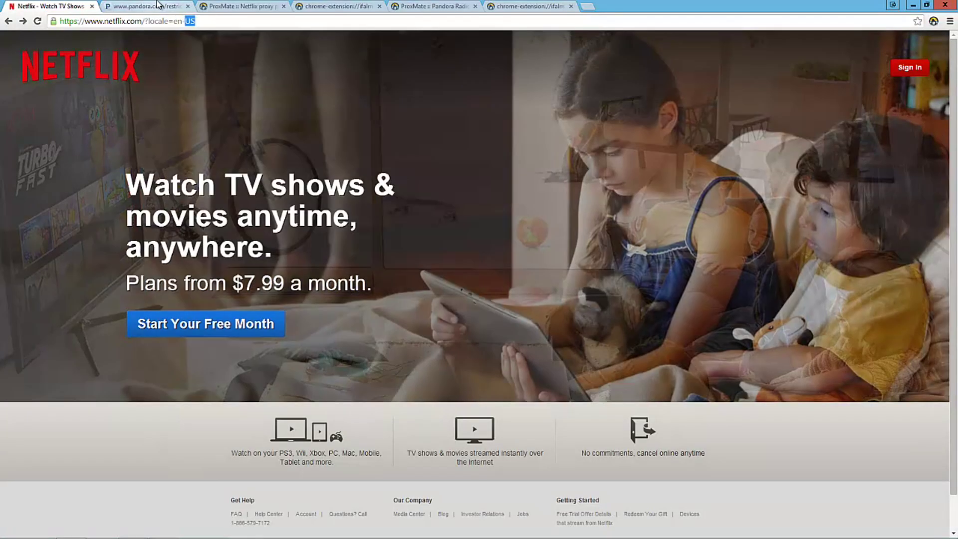
left_click(160, 9)
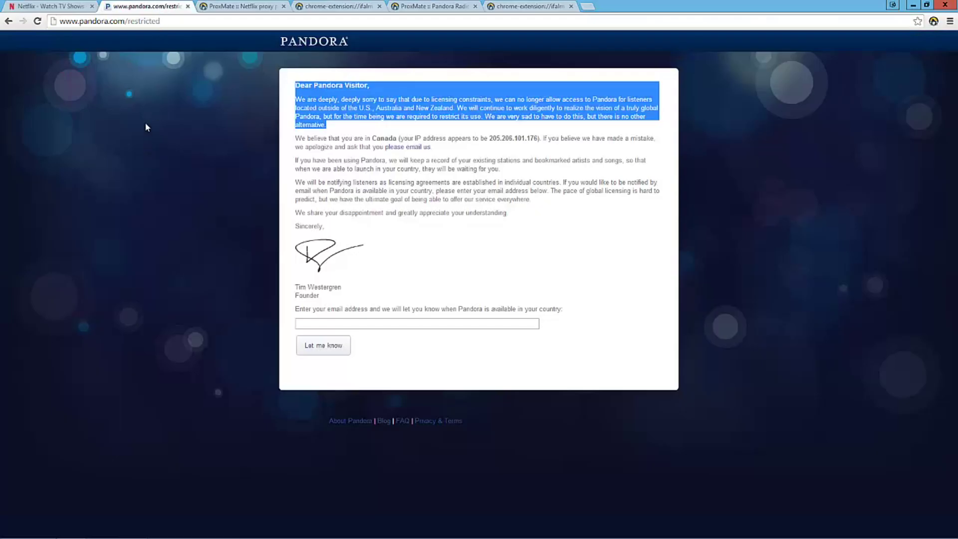
right_click(161, 97)
left_click(170, 99)
left_click(43, 31)
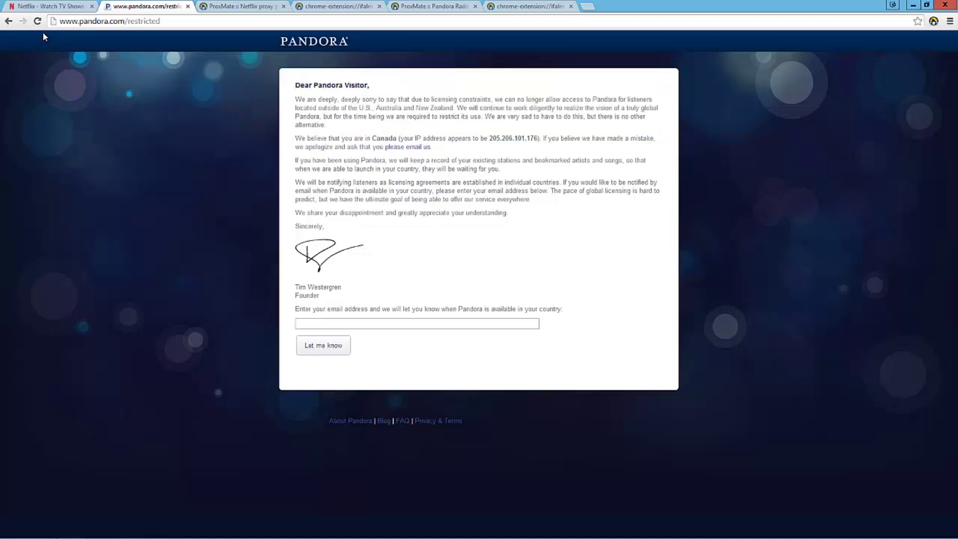
left_click(37, 21)
left_click_drag(131, 21, 251, 23)
key("BackSpace")
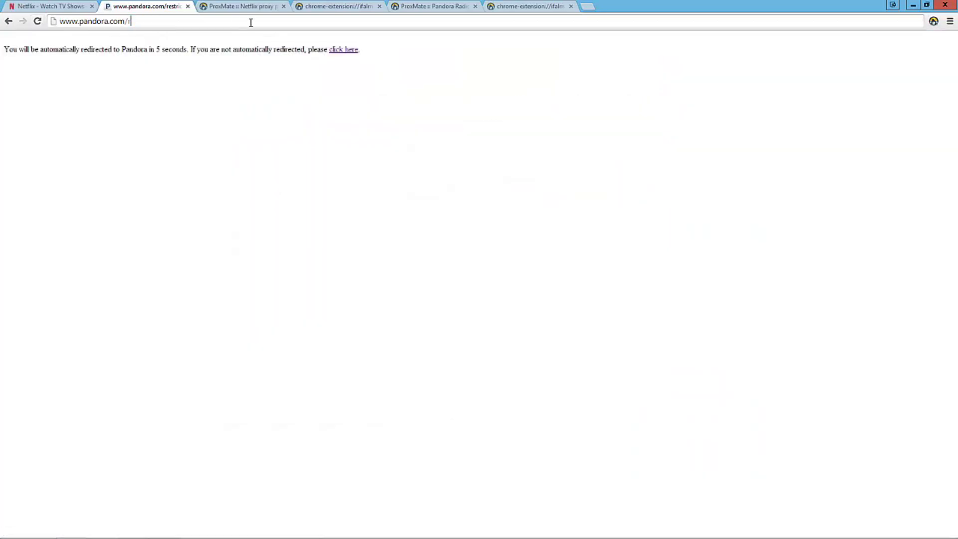
key("BackSpace")
key("Return")
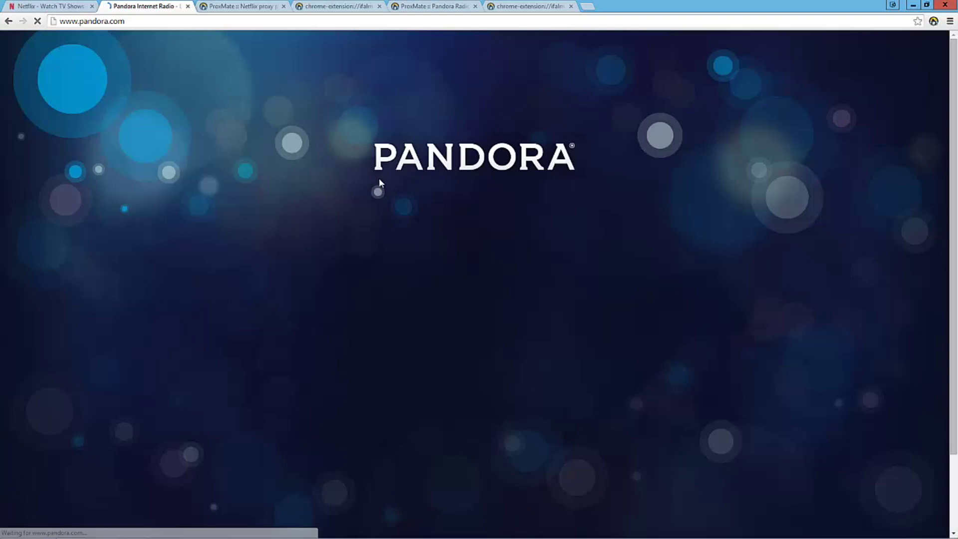
scroll(486, 134, "down", 2)
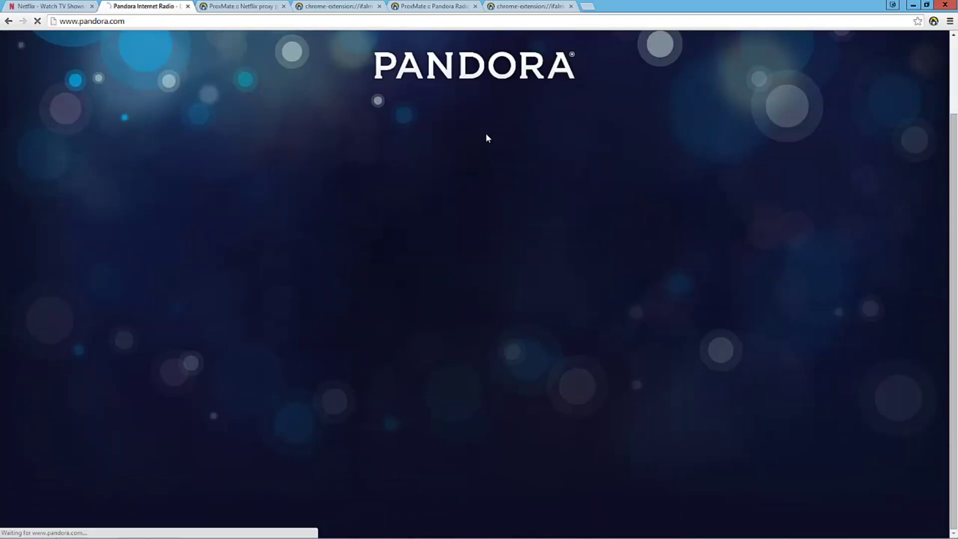
scroll(483, 137, "down", 2)
scroll(483, 137, "up", 2)
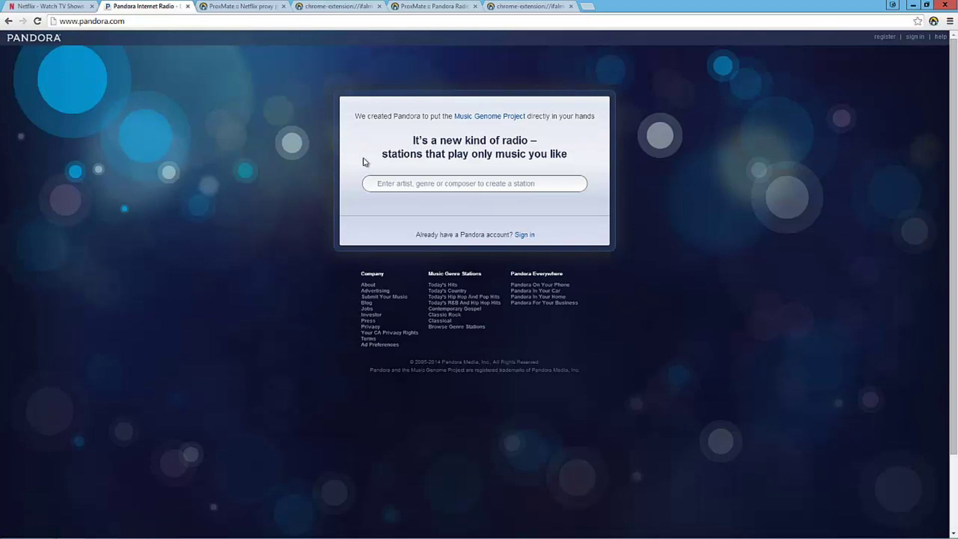